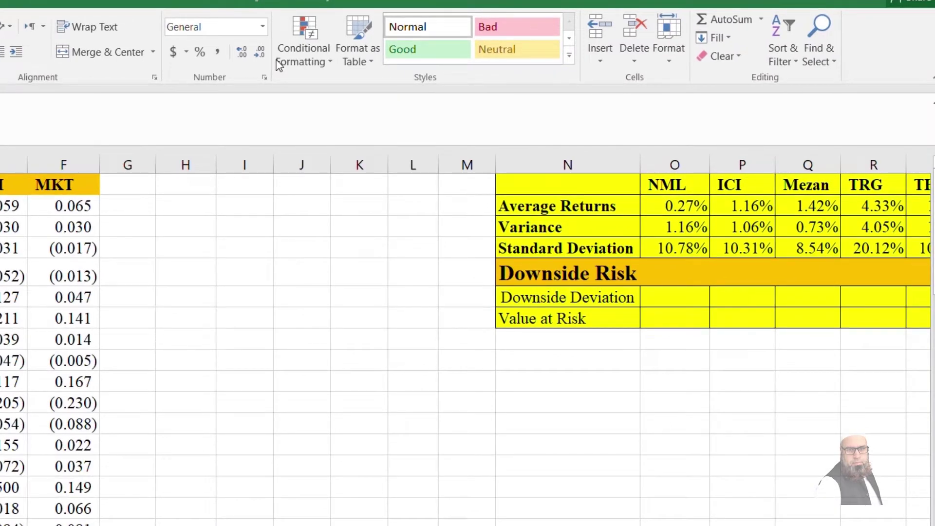
Copy the six stock headers NML through MKT from A1:F1 into G1:L1
click(244, 184)
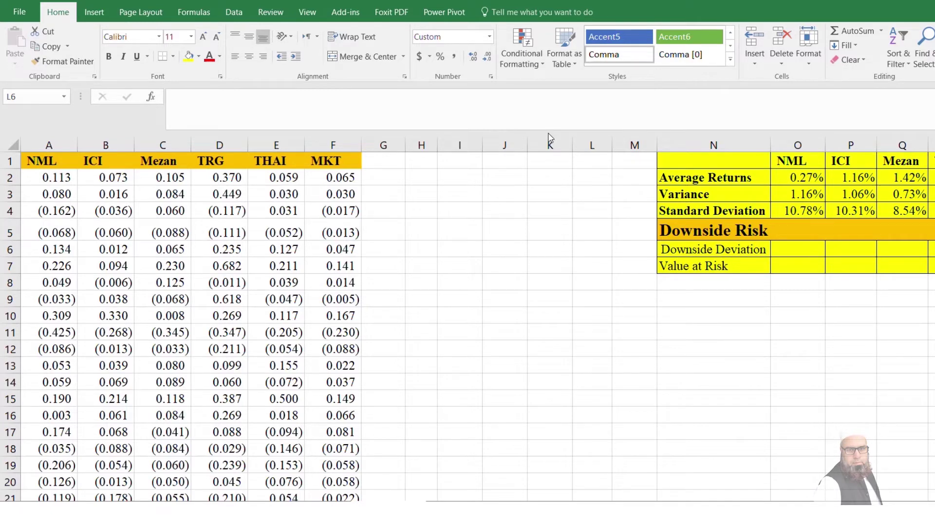
click(40, 161)
key(shift+Right)
key(shift+Right)
key(shift+Right)
key(shift+Right)
key(shift+Right)
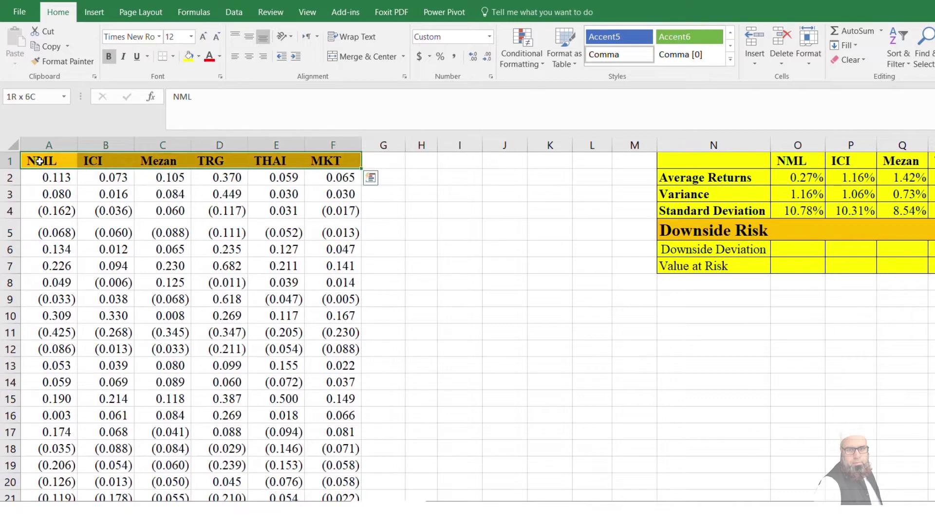
key(ctrl+c)
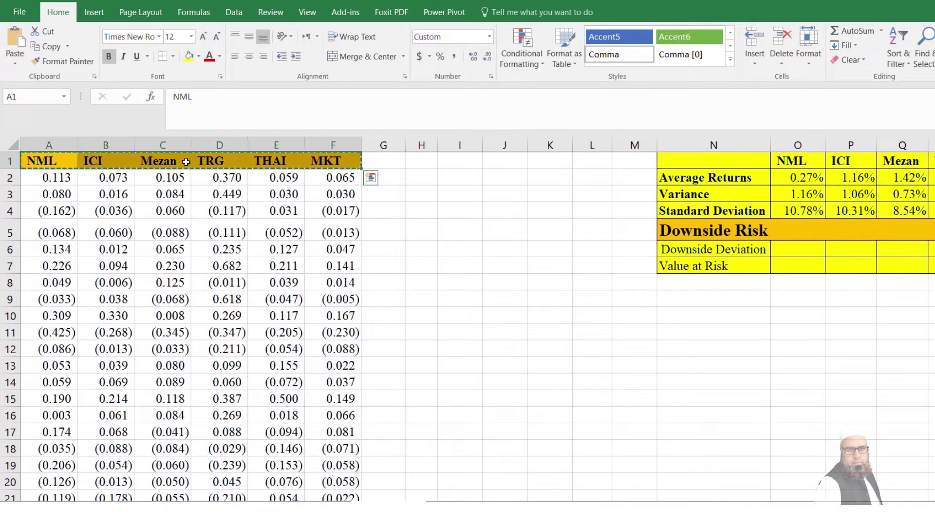
click(385, 159)
key(ctrl+v)
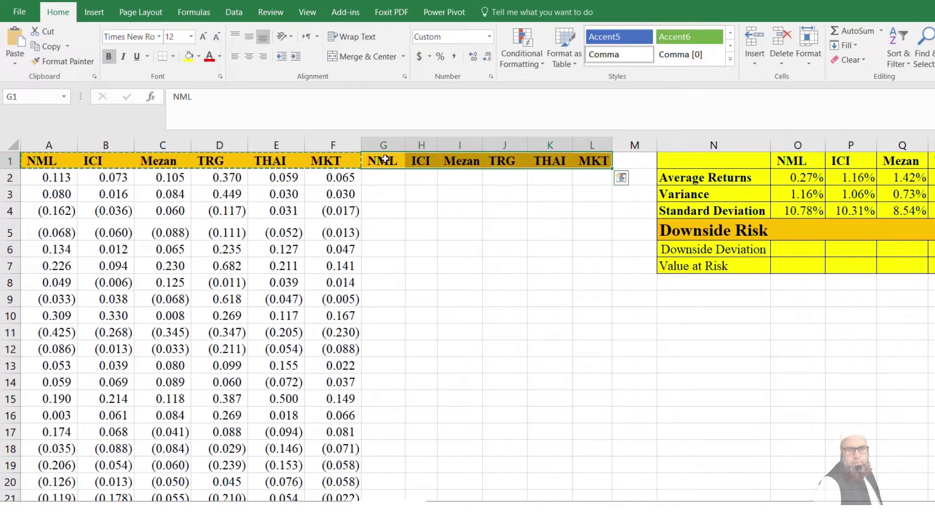
Give the new G1:L1 headers a yellow fill and widen column H
click(190, 55)
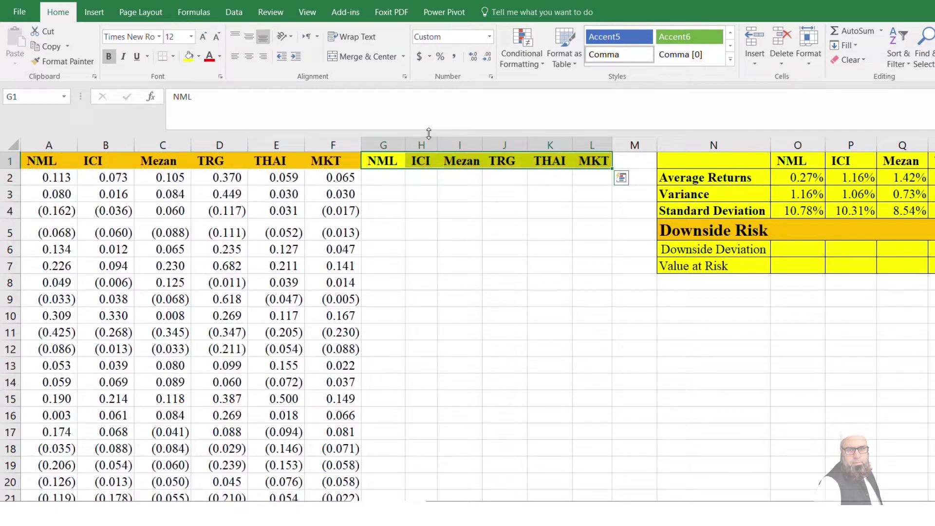
drag(442, 141, 455, 141)
click(384, 179)
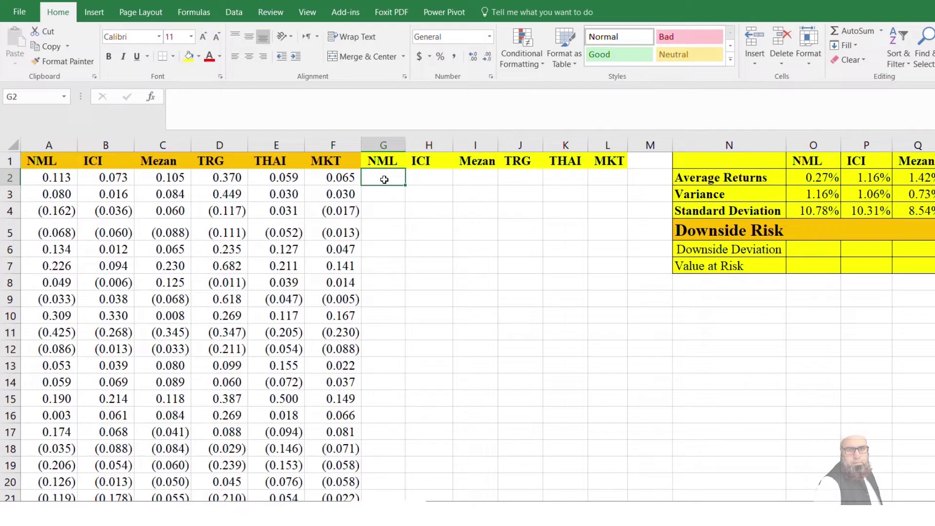
In G2 build the shortfall test IF(A2<O$2,A2-O$2,"0") with the average row locked
text(=)
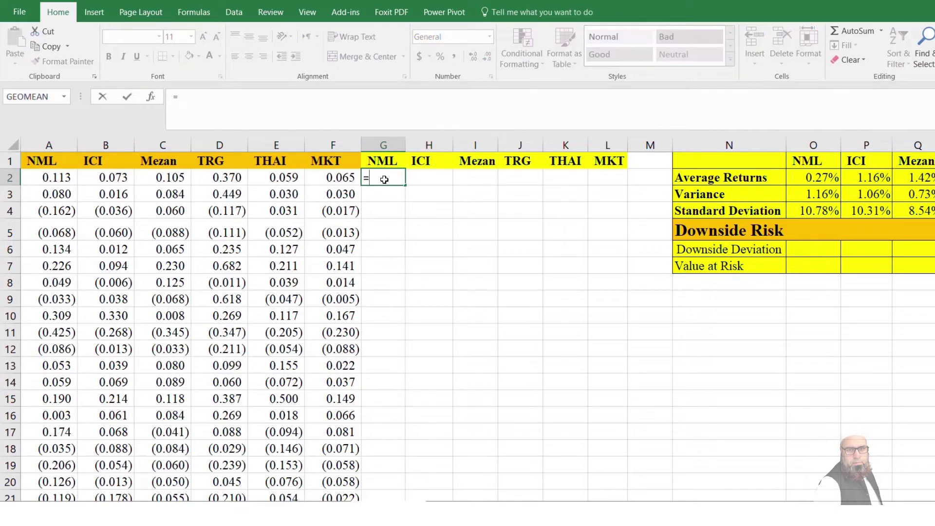
text(of)
key(BackSpace)
key(BackSpace)
text(if()
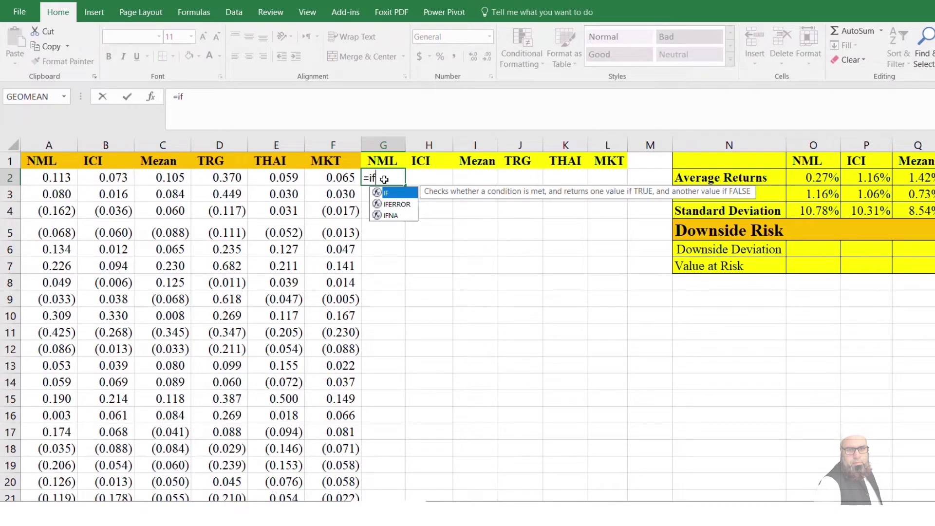
click(41, 180)
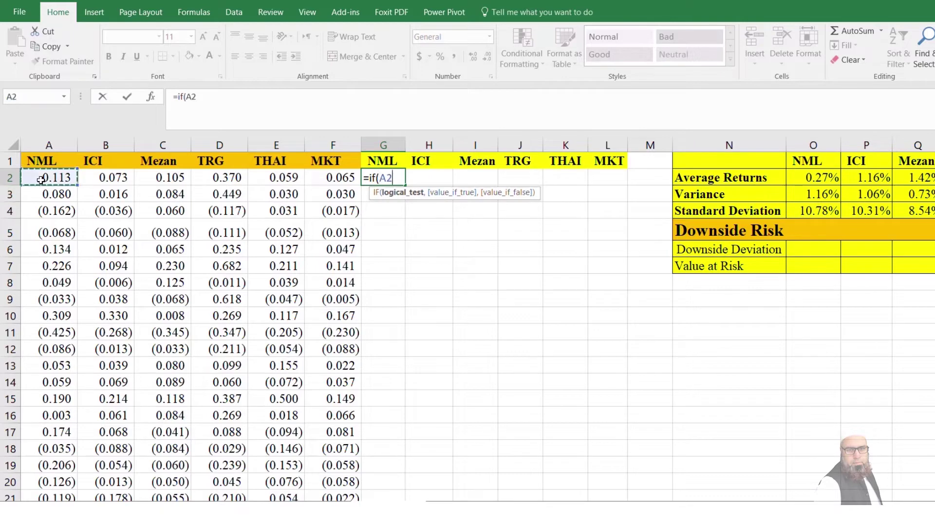
text(<)
click(827, 182)
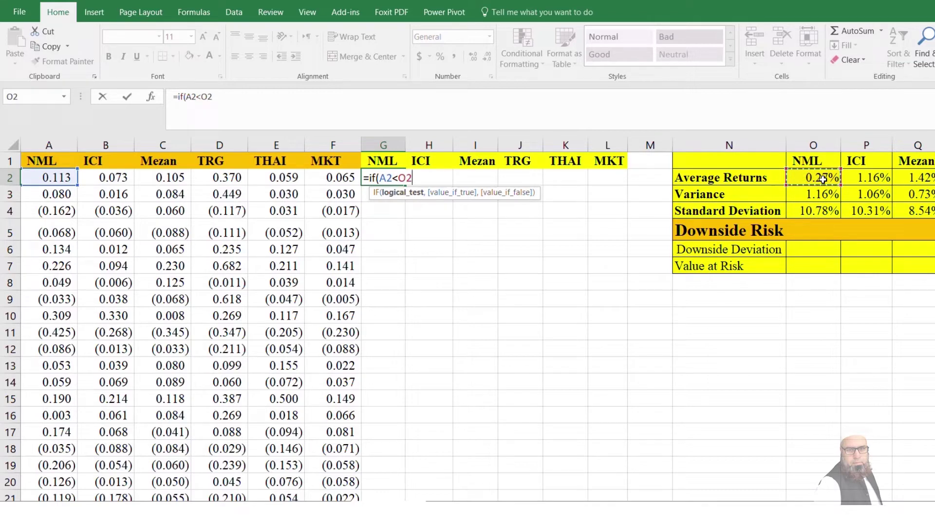
key(F4)
key(F4)
text(,)
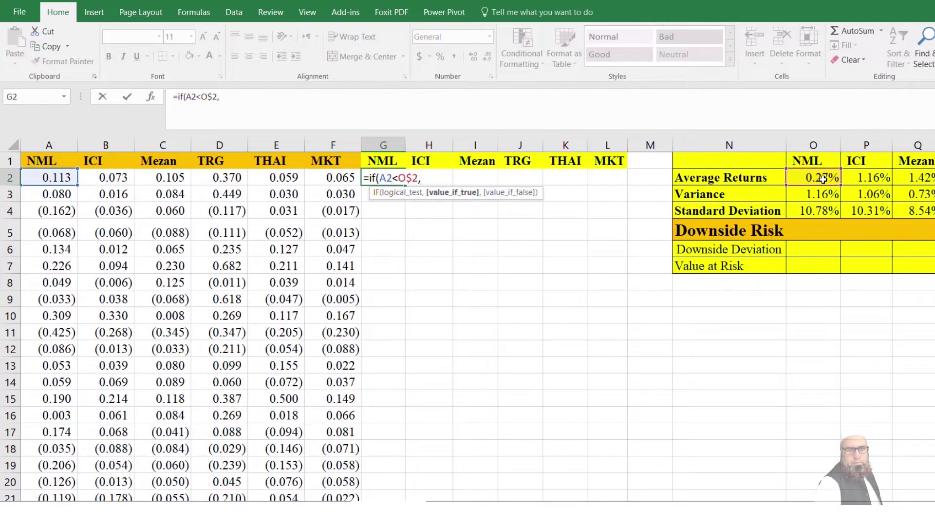
click(59, 178)
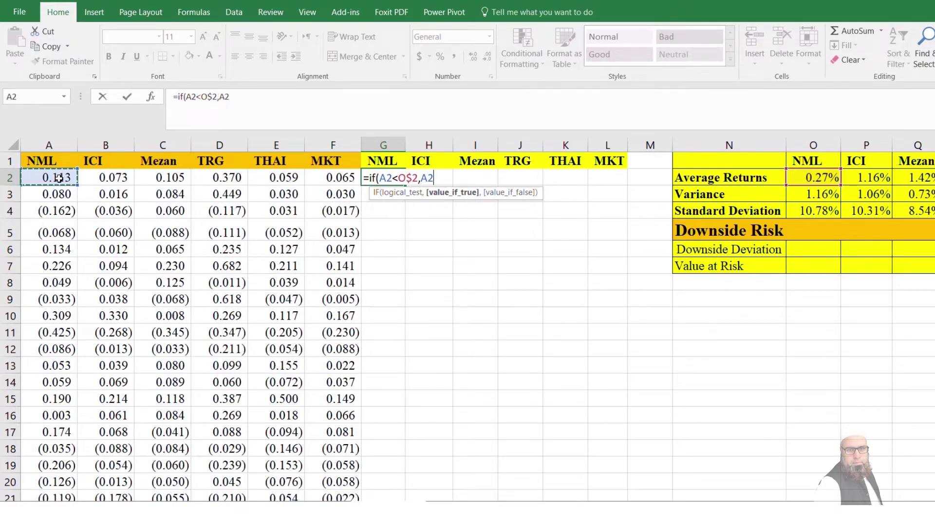
text(-)
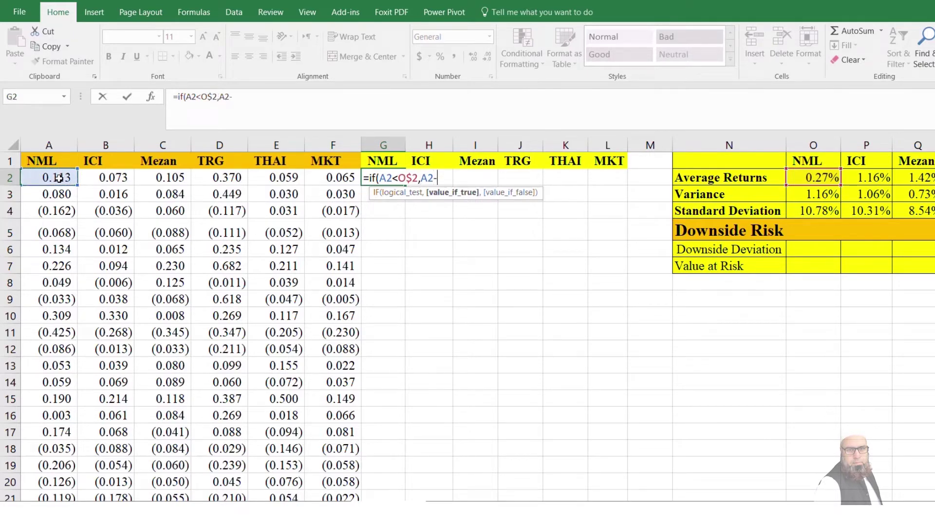
click(815, 177)
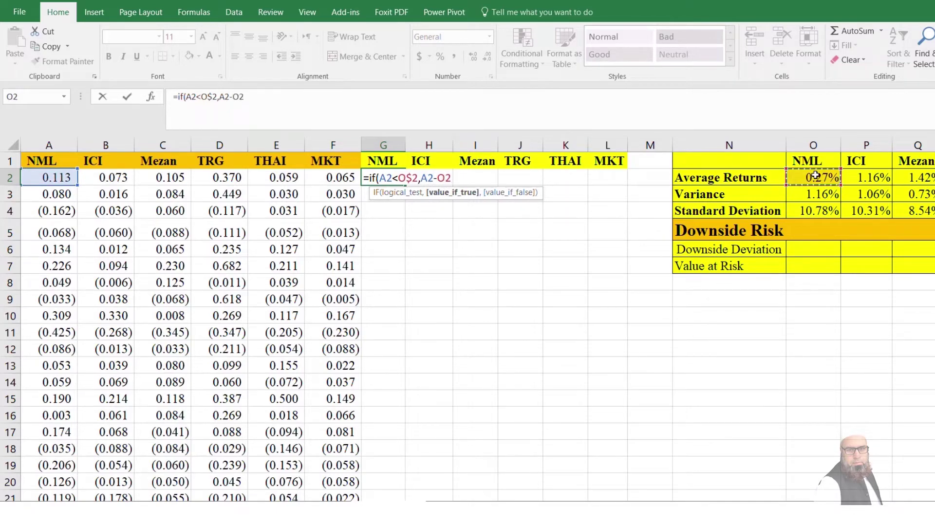
key(F4)
key(F4)
text(,)
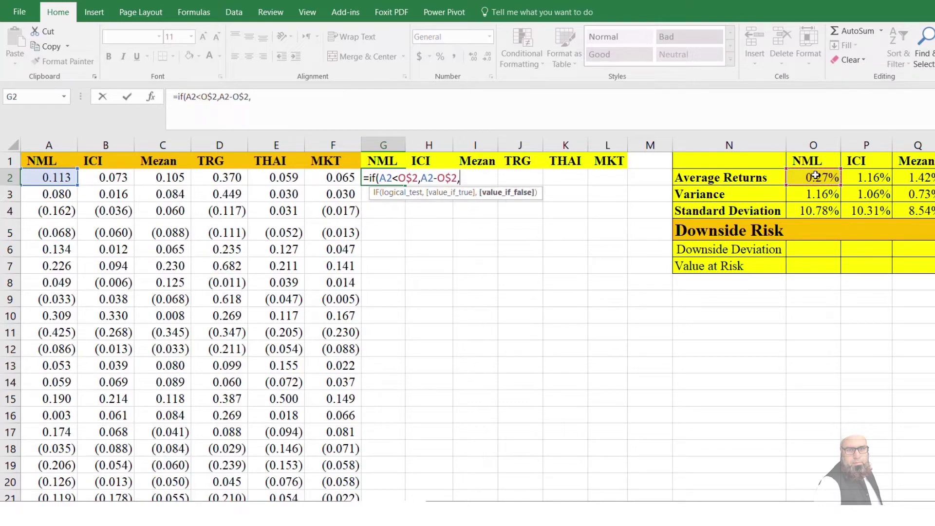
text(")
text(0"))
Wrap the IF in parentheses and square it, entering =(IF(A2<O$2,A2-O$2,"0"))^2
click(368, 178)
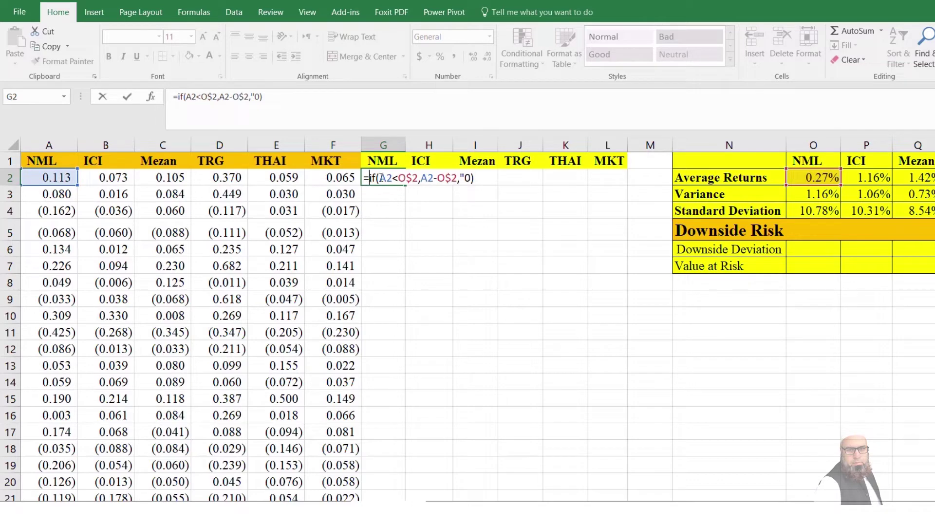
text(()
click(487, 178)
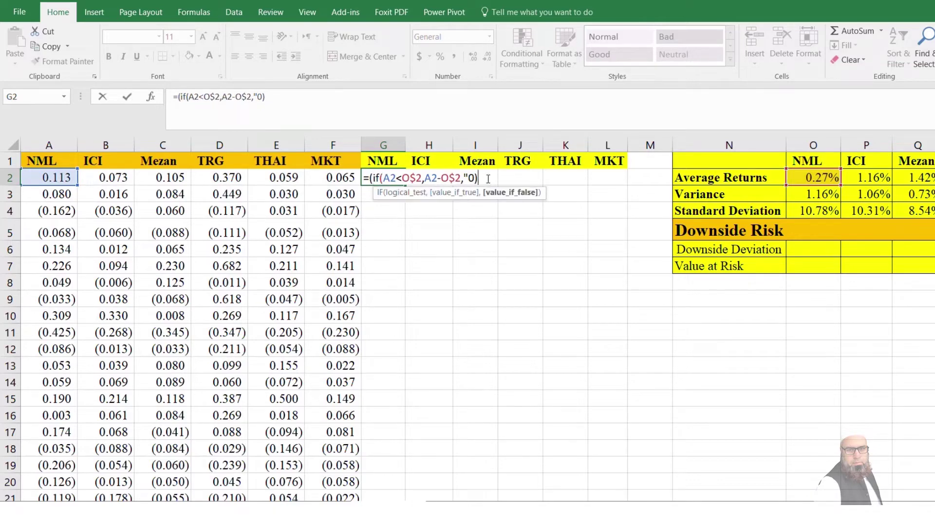
text()^2)
key(Return)
key(Return)
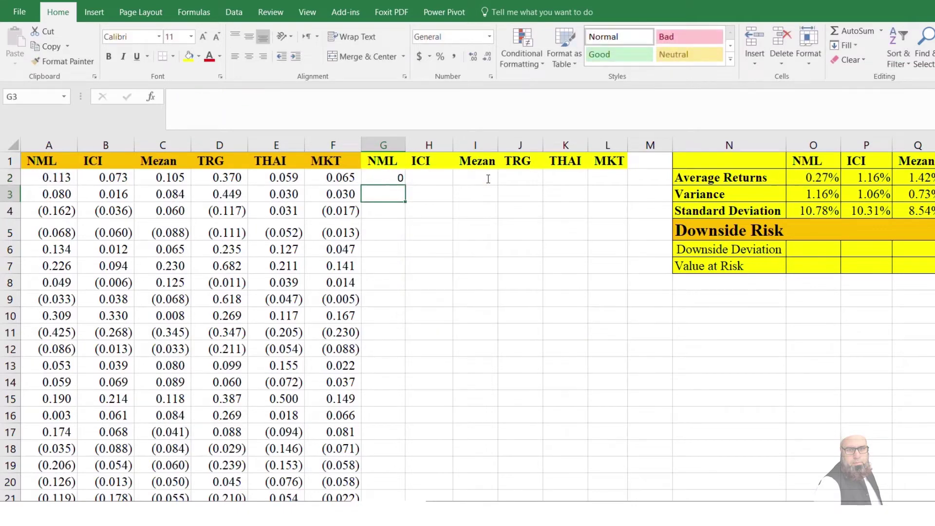
Accept the formula correction, then fill G2's formula across to L2 and down all return rows
click(398, 176)
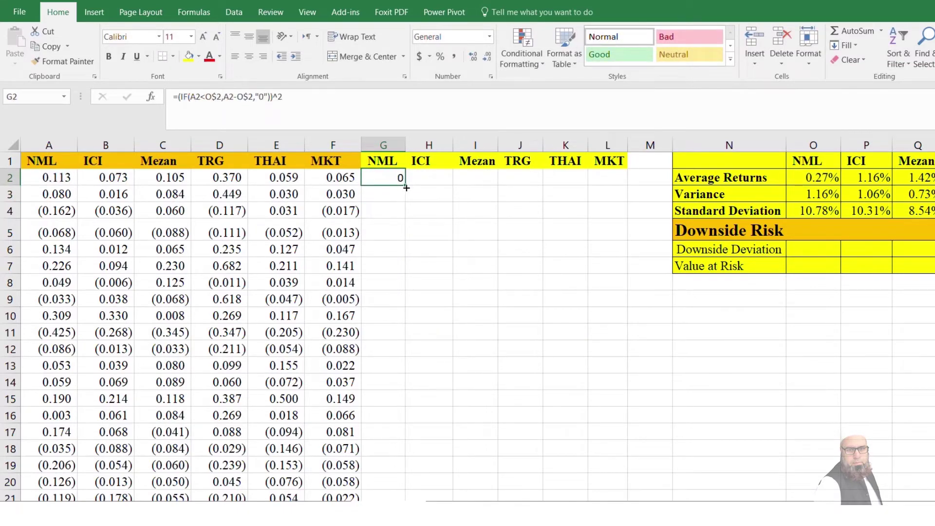
drag(406, 187, 619, 185)
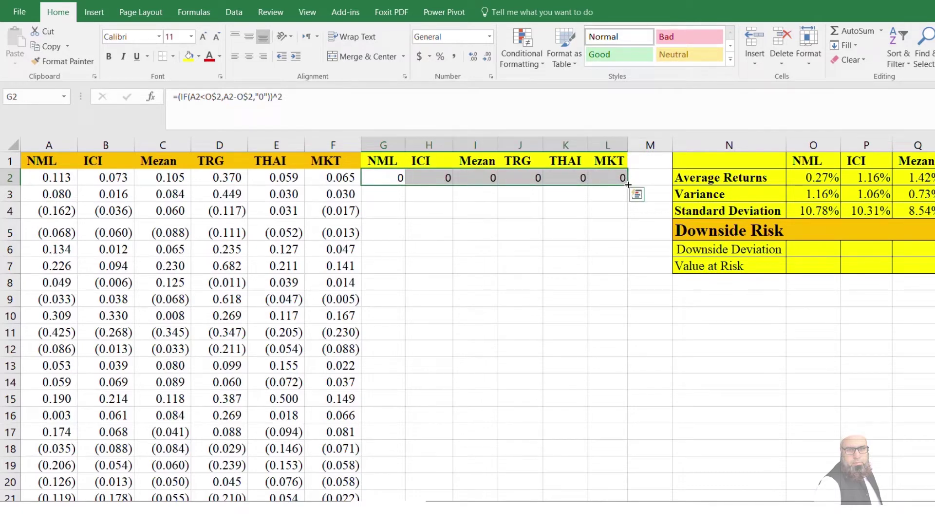
double_click(627, 184)
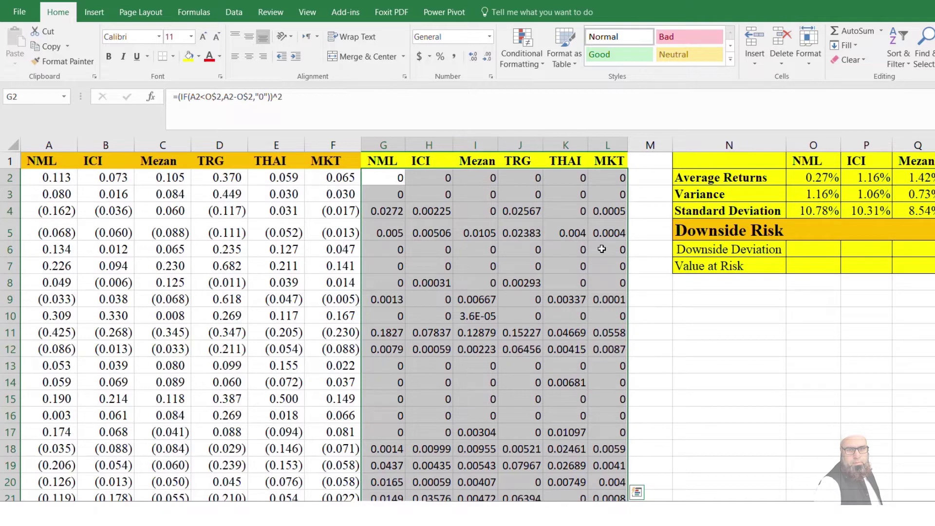
click(397, 174)
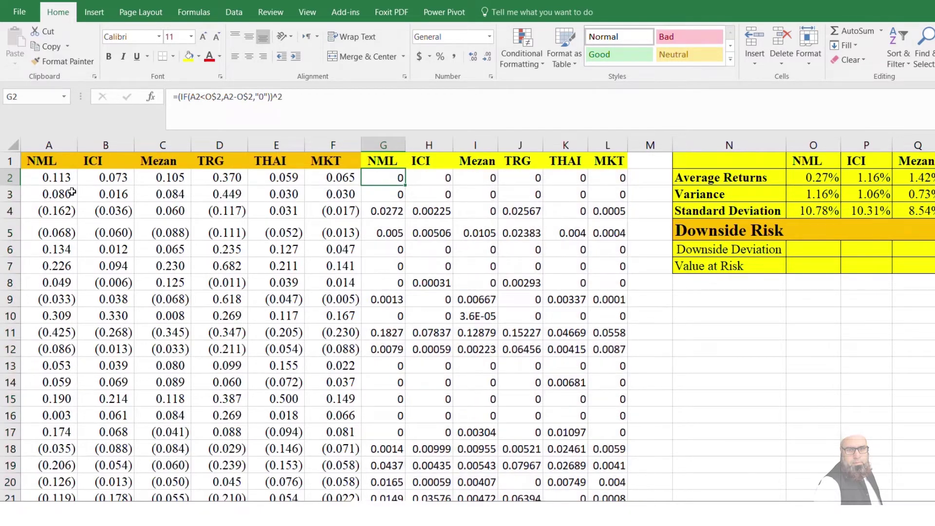
drag(51, 179, 350, 194)
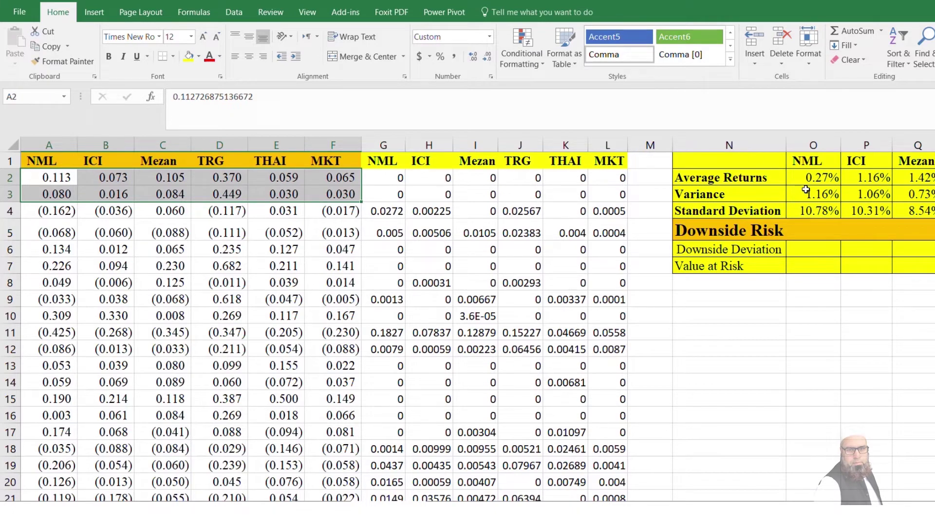
In O6 enter =SQRT((SUM(G2:G72)/70)) as NML's Downside Deviation
click(396, 214)
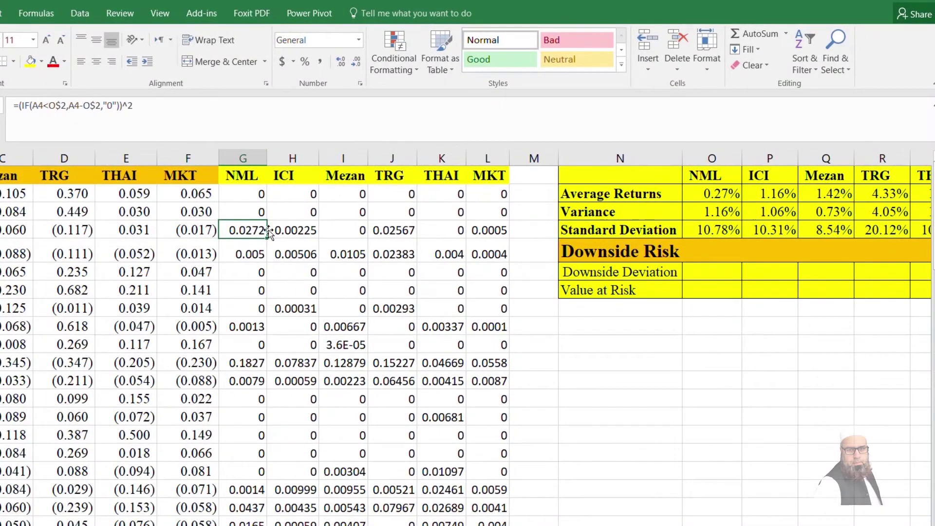
click(697, 276)
text(=()
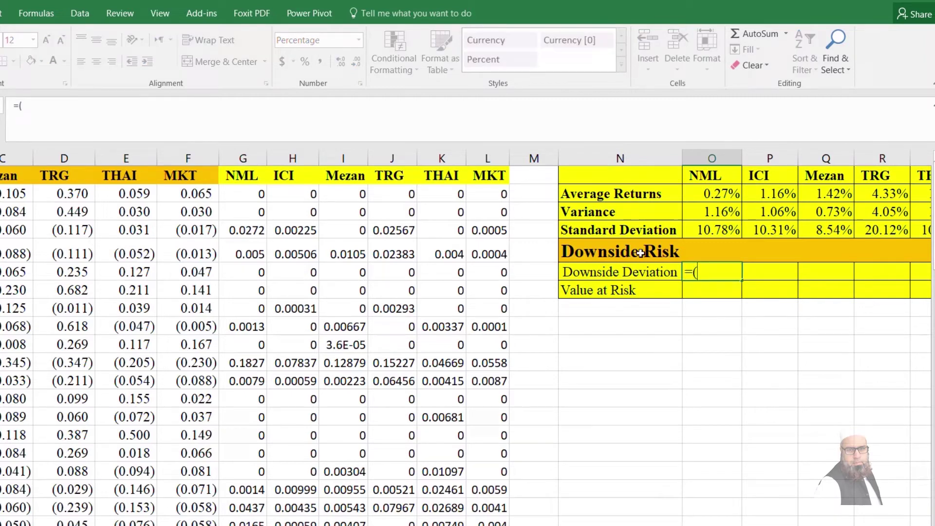
text(sum()
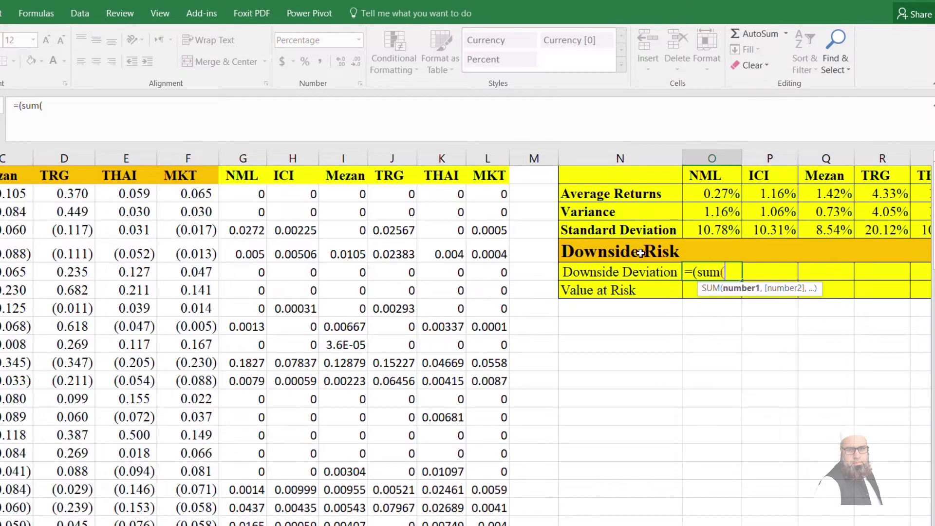
click(245, 194)
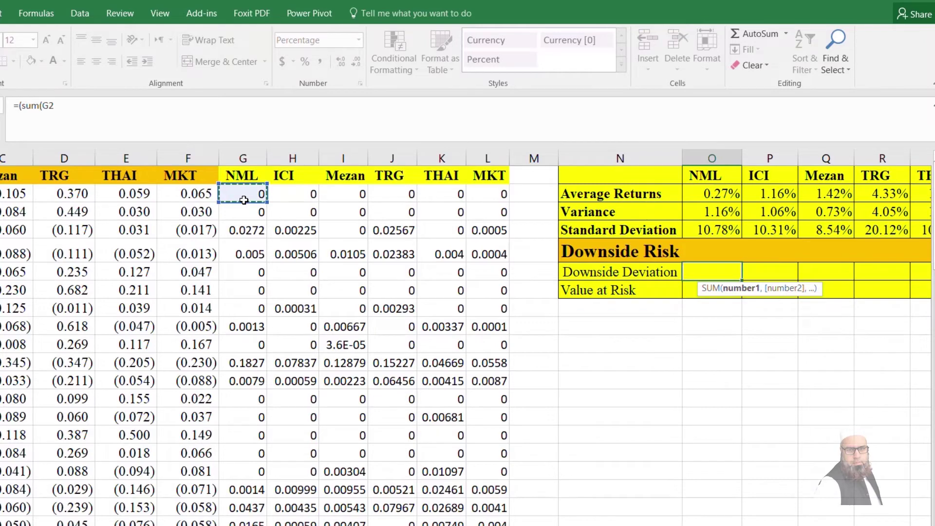
key(ctrl+shift+Down)
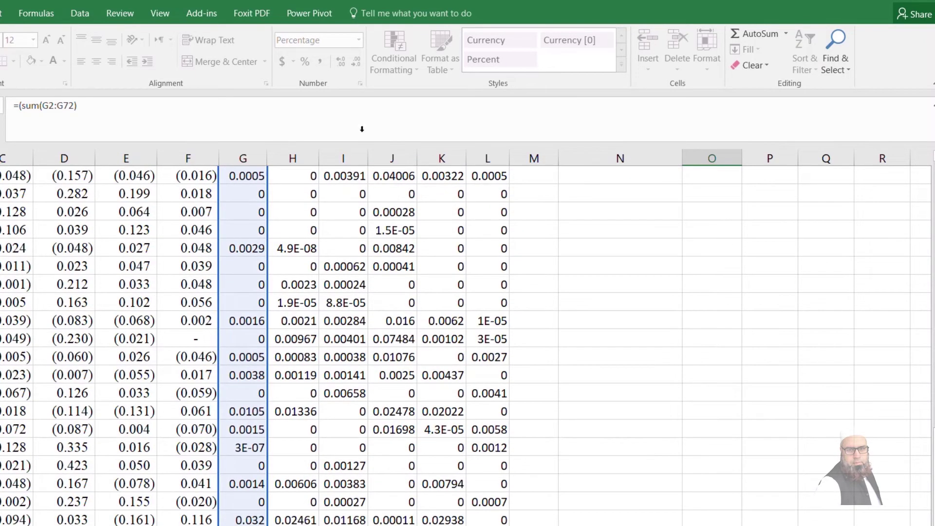
scroll(467, 340, up, 15)
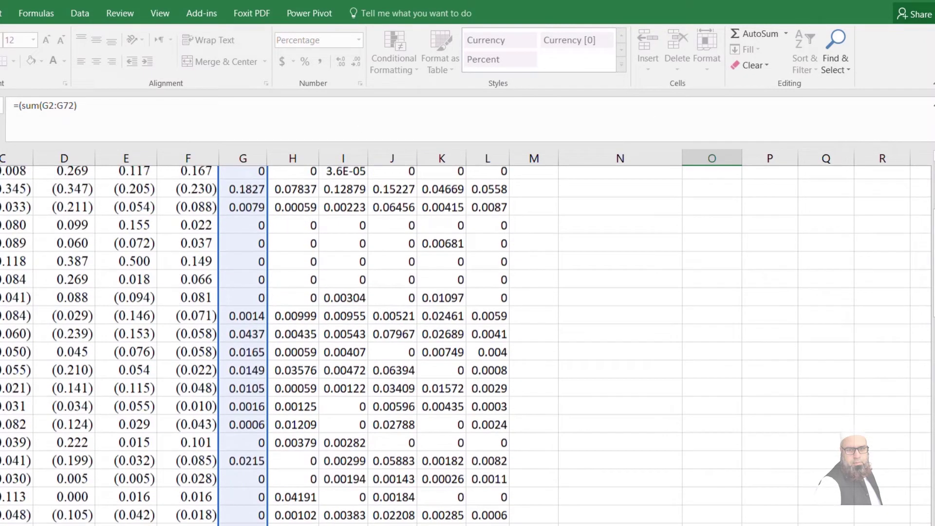
text(/)
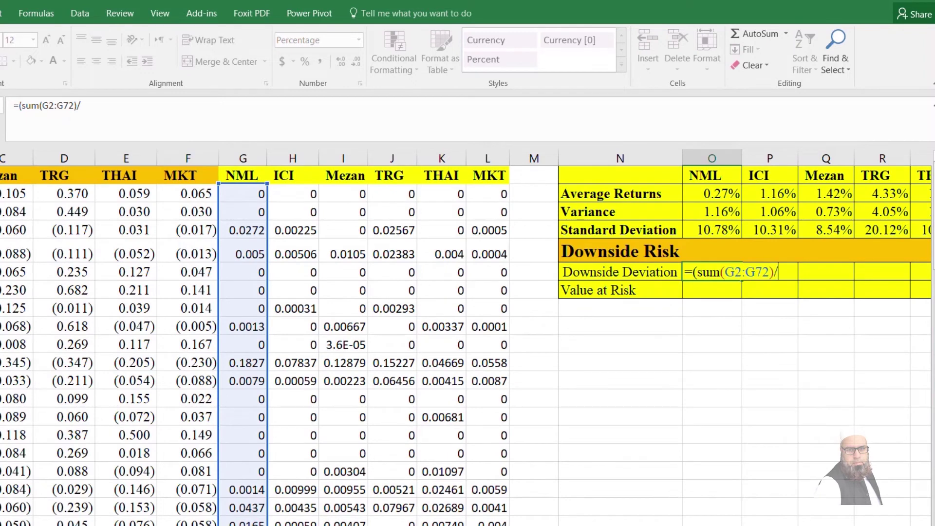
text(70)
text())
text(sqrt()
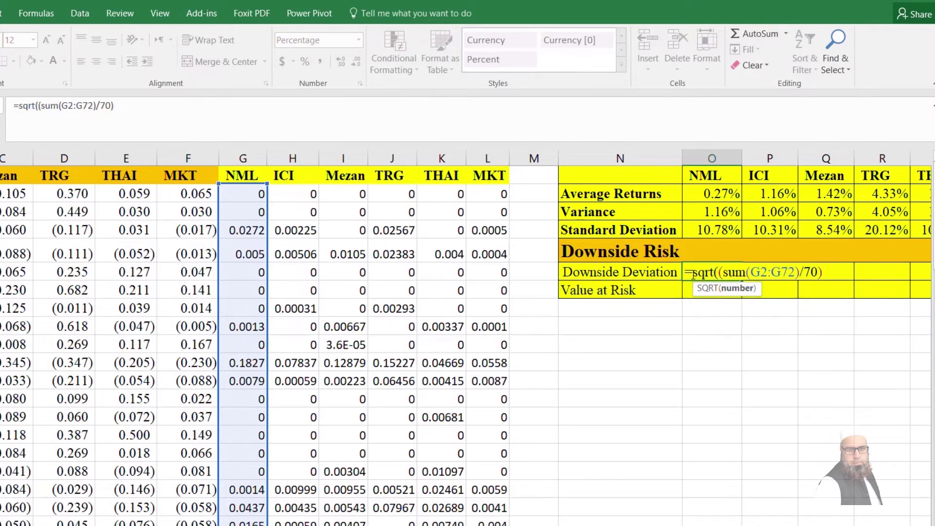
click(828, 273)
text())
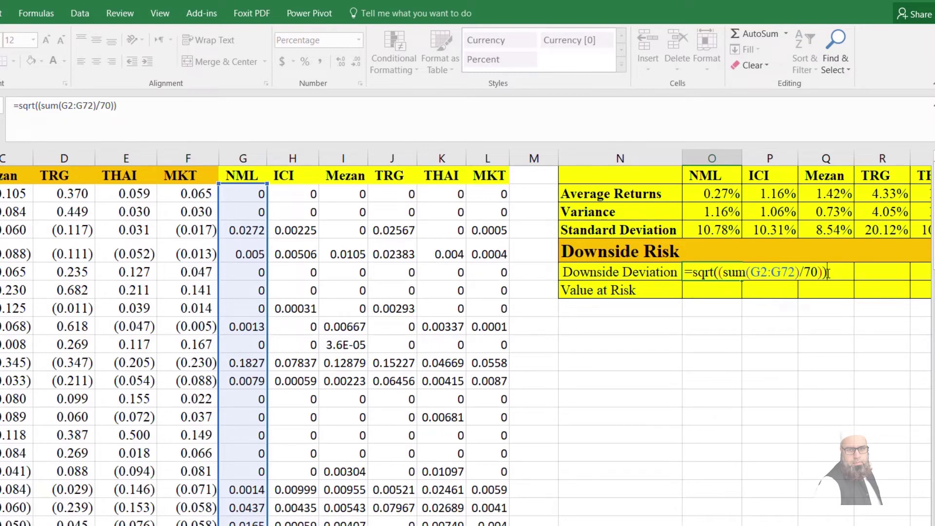
key(Return)
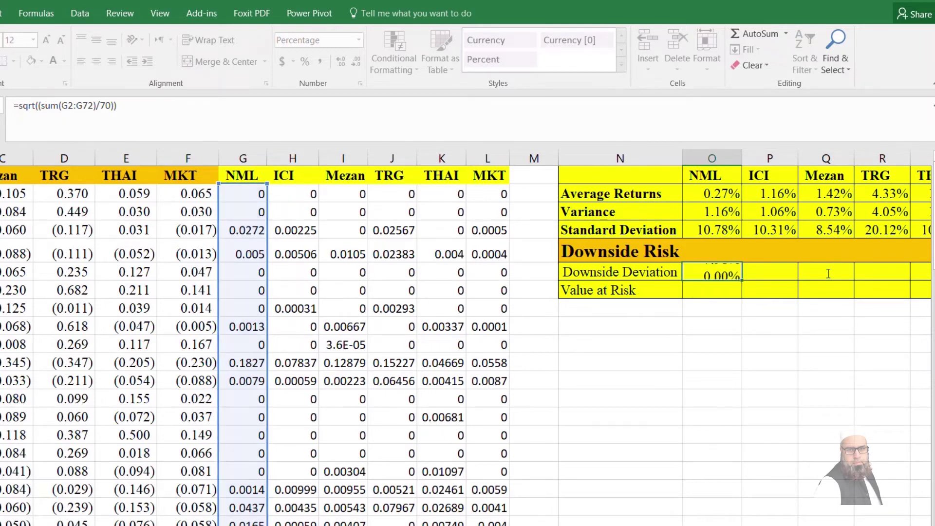
click(725, 271)
Copy O6's Downside Deviation formula across to T6 for ICI, Mezan, TRG, THAI and MKT
drag(724, 271, 832, 273)
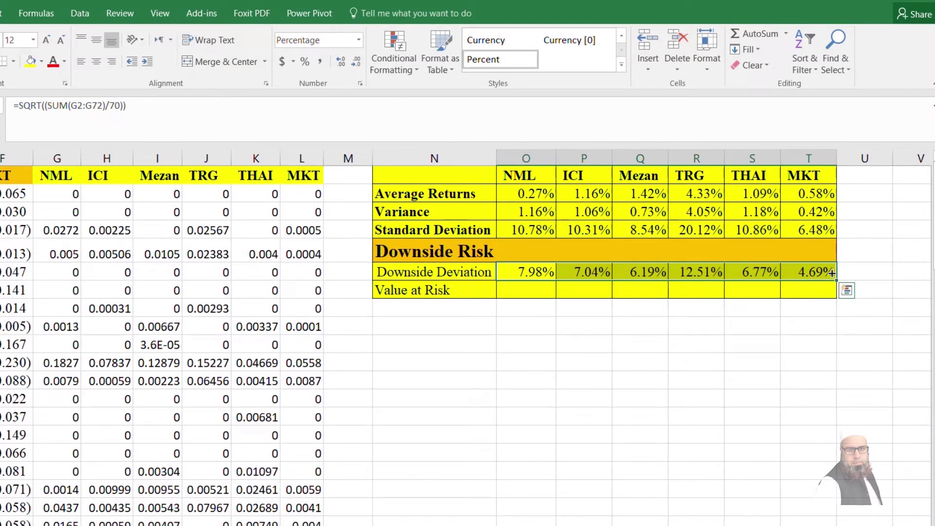
click(553, 337)
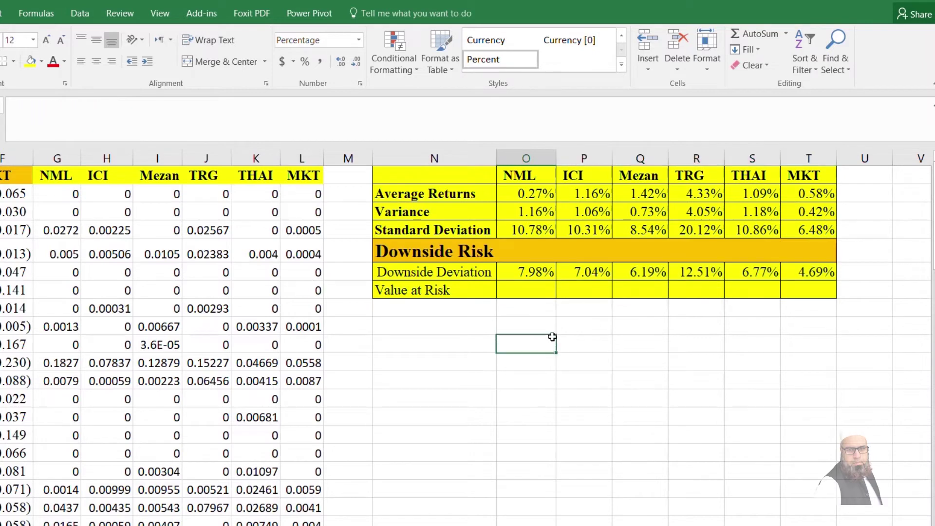
click(537, 228)
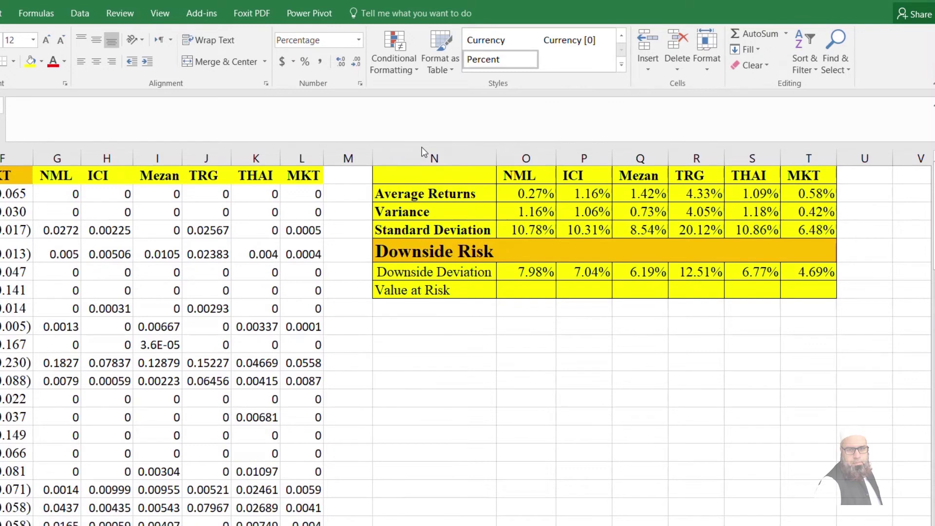
scroll(423, 151, left, 1)
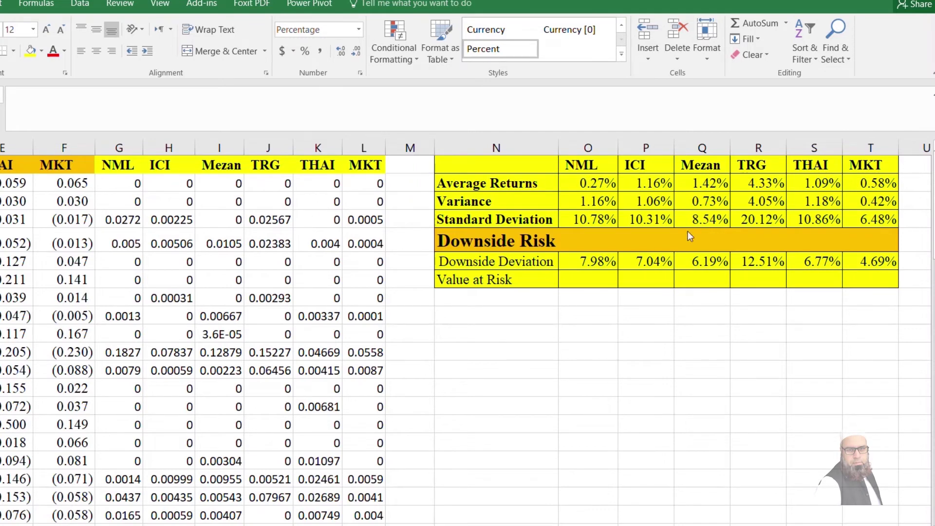
click(591, 269)
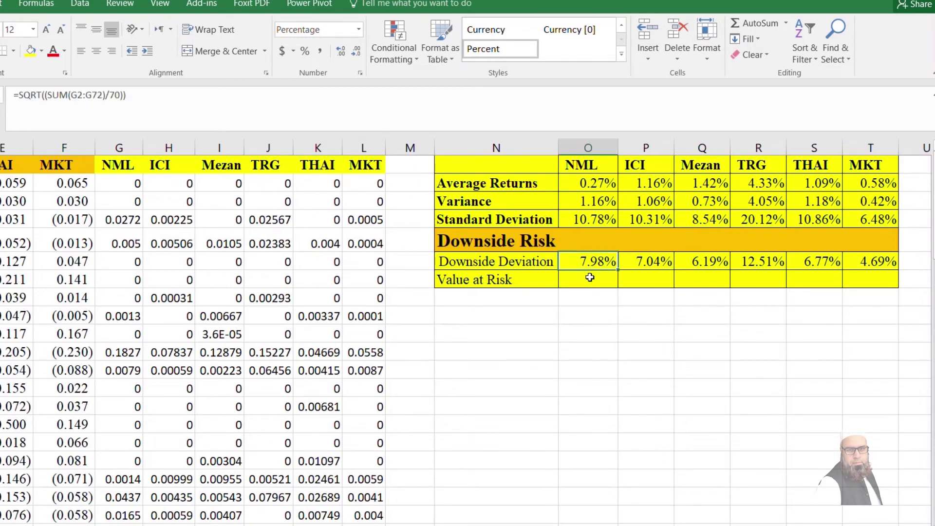
In O7 enter =PERCENTILE.INC(A2:A72,0.05) as NML's 5% Value at Risk
click(589, 278)
text(=)
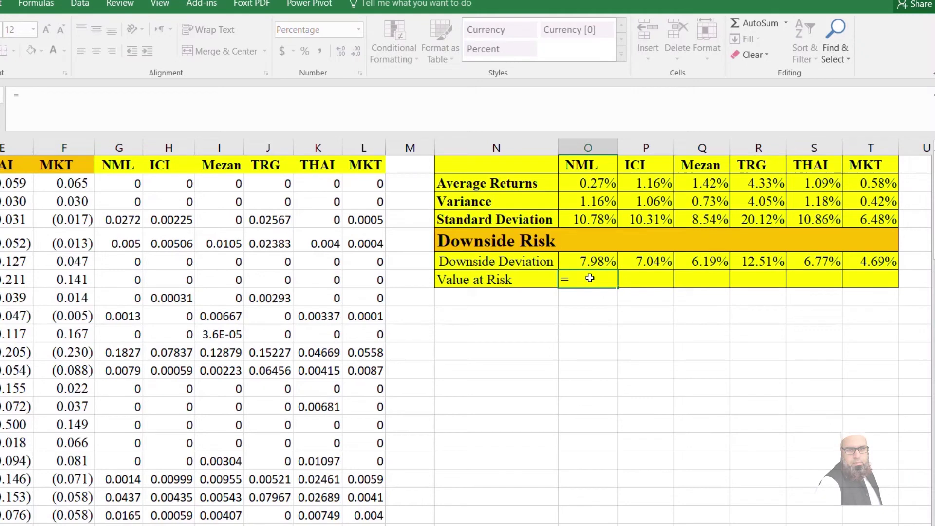
text(perc)
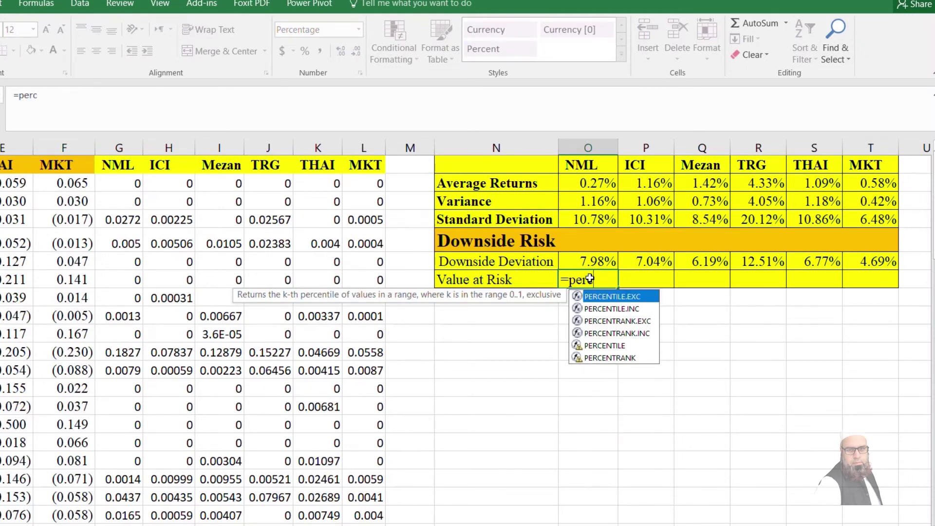
text(entile.inc()
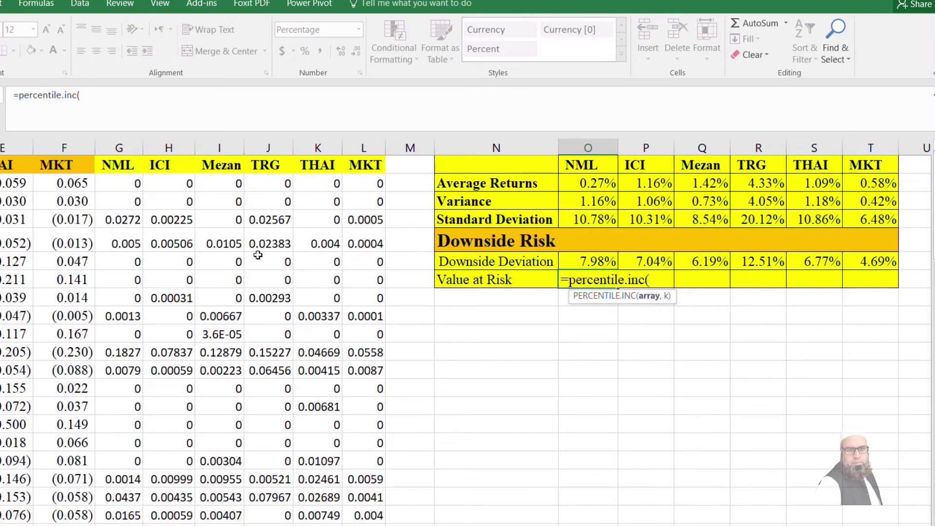
text(C2)
click(40, 195)
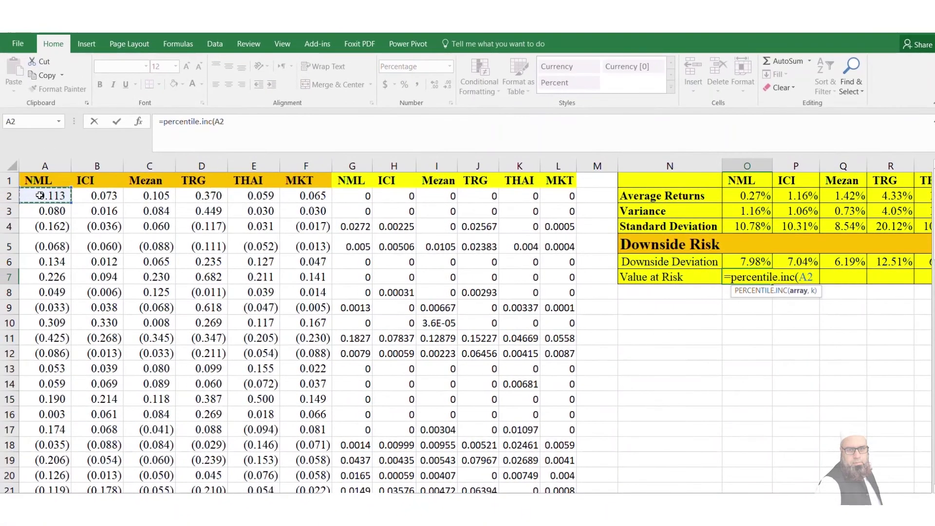
key(ctrl+shift+Down)
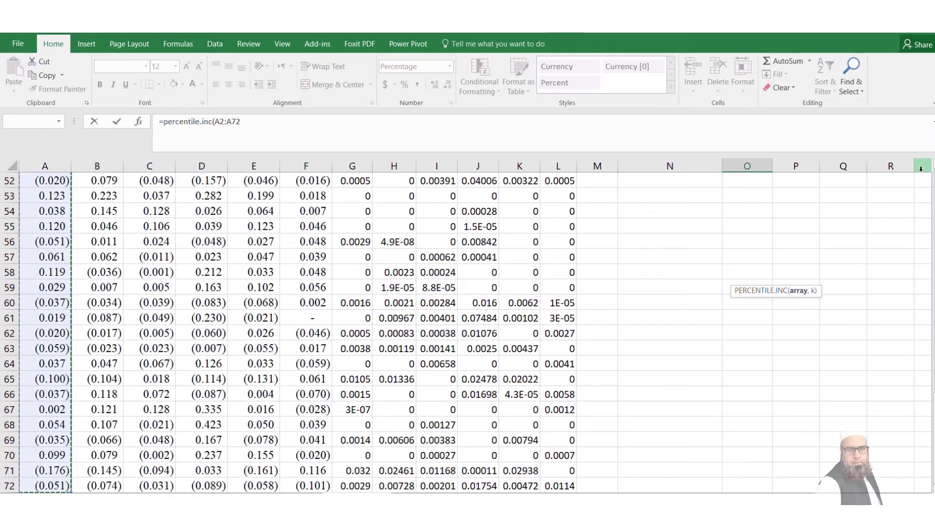
scroll(467, 331, up, 17)
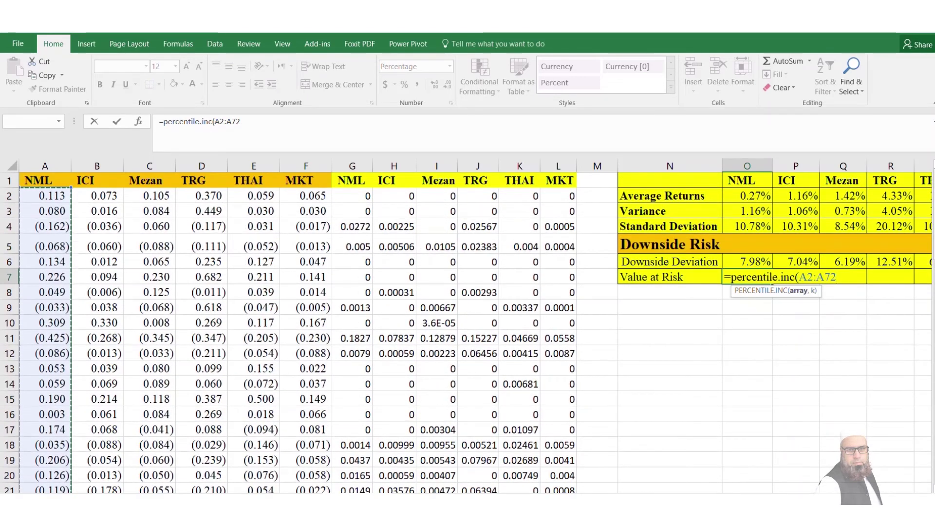
text(,0.05)
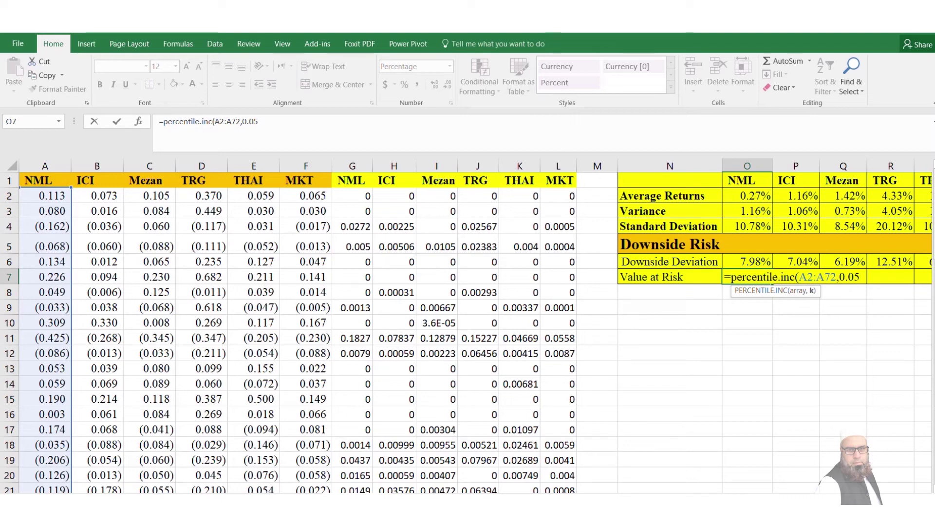
text())
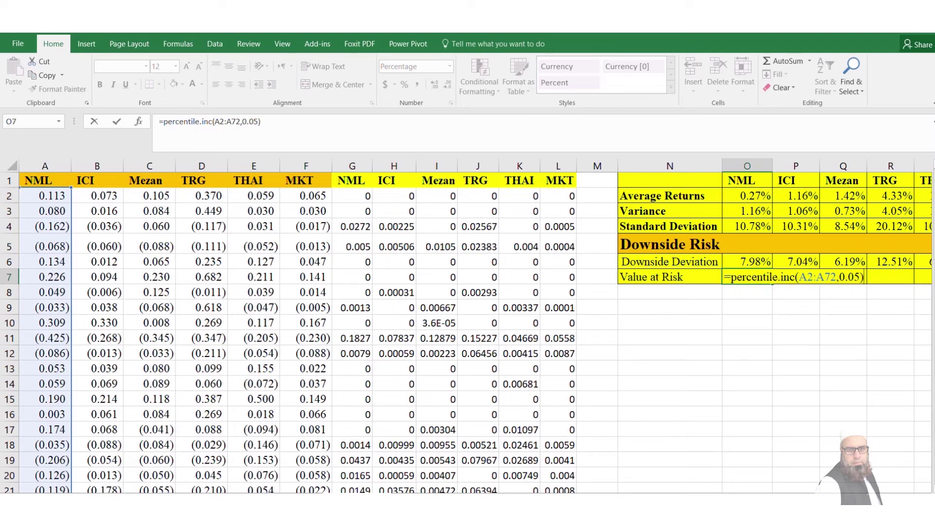
key(Return)
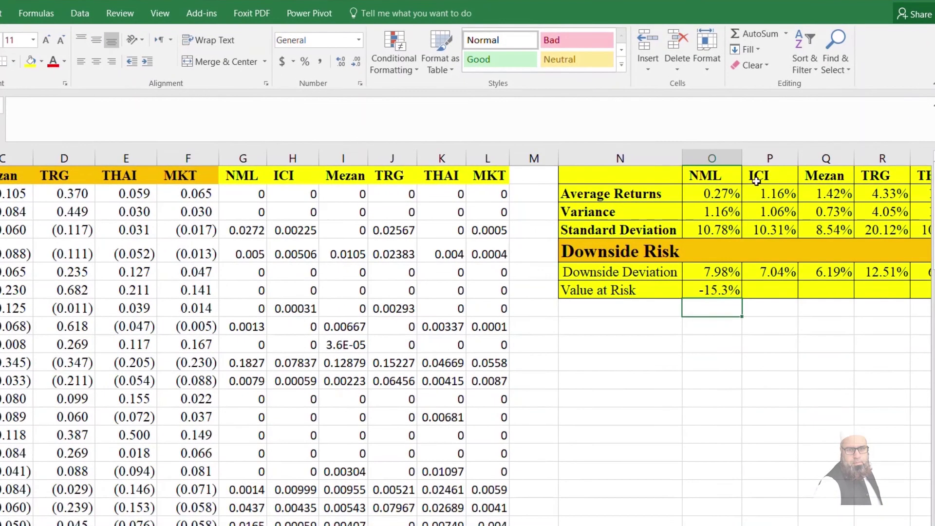
click(712, 297)
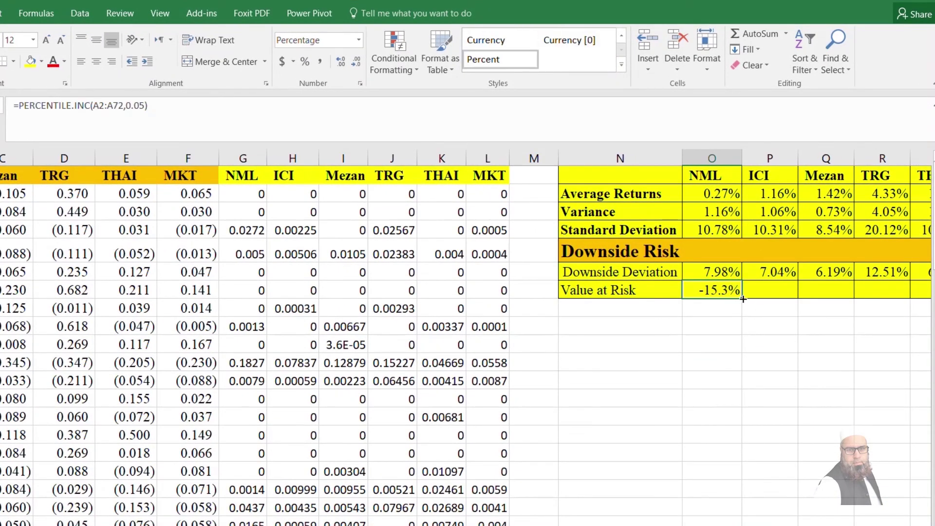
Copy O7's Value at Risk formula across to T7 for the other five stocks
drag(746, 294, 831, 309)
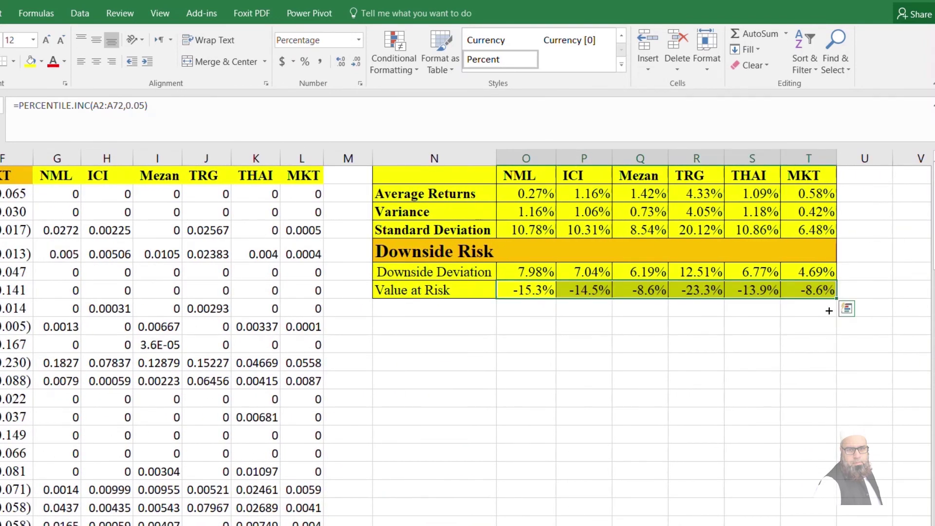